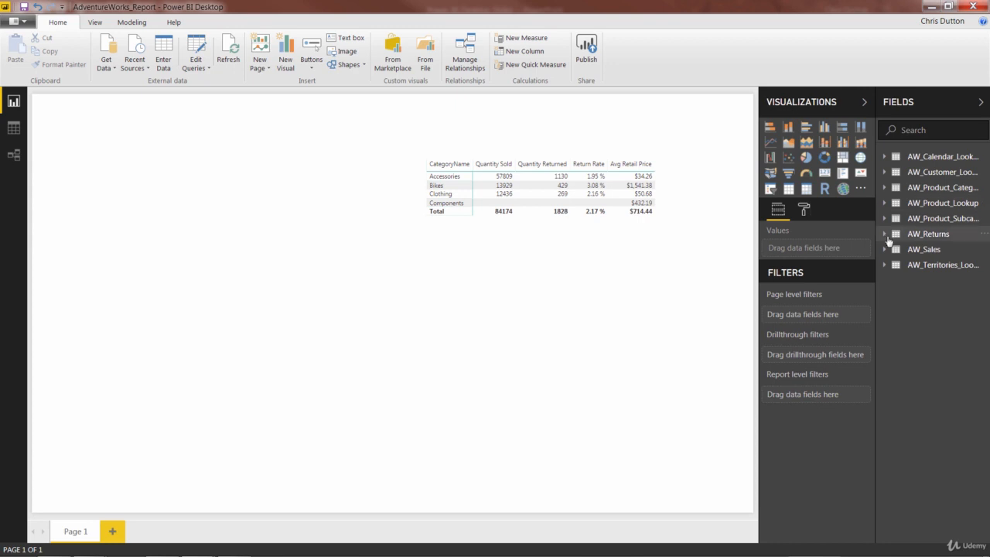
# Step: Create a measure in the AW_Returns table with the formula Total Returns = COUNTROWS(AW_Returns)
pyautogui.click(887, 237)
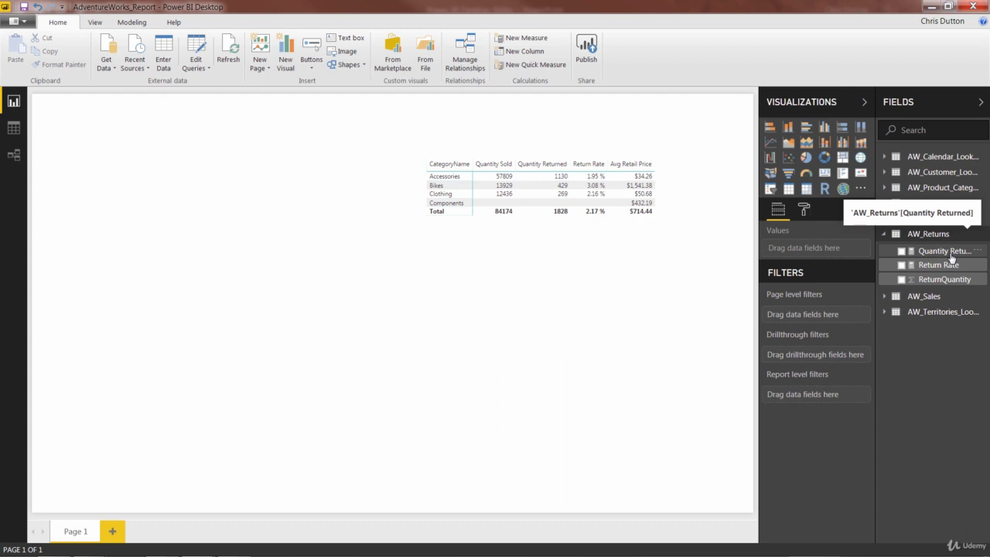
pyautogui.rightClick(933, 235)
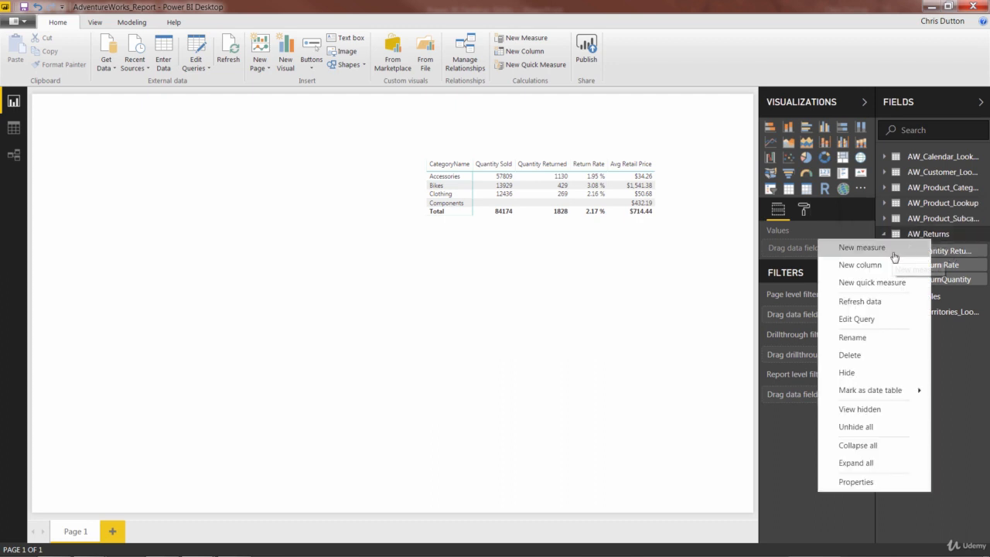
pyautogui.click(891, 250)
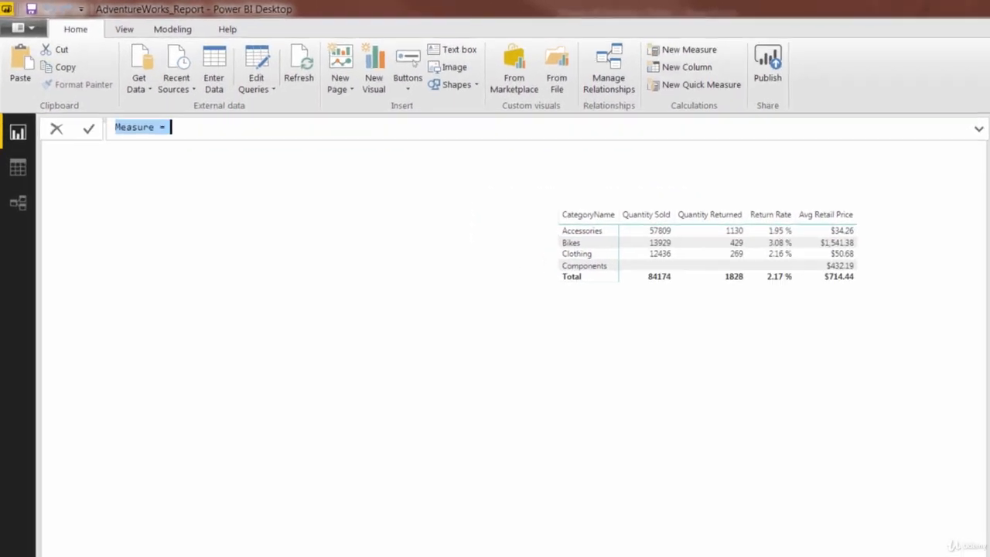
pyautogui.write('Total ')
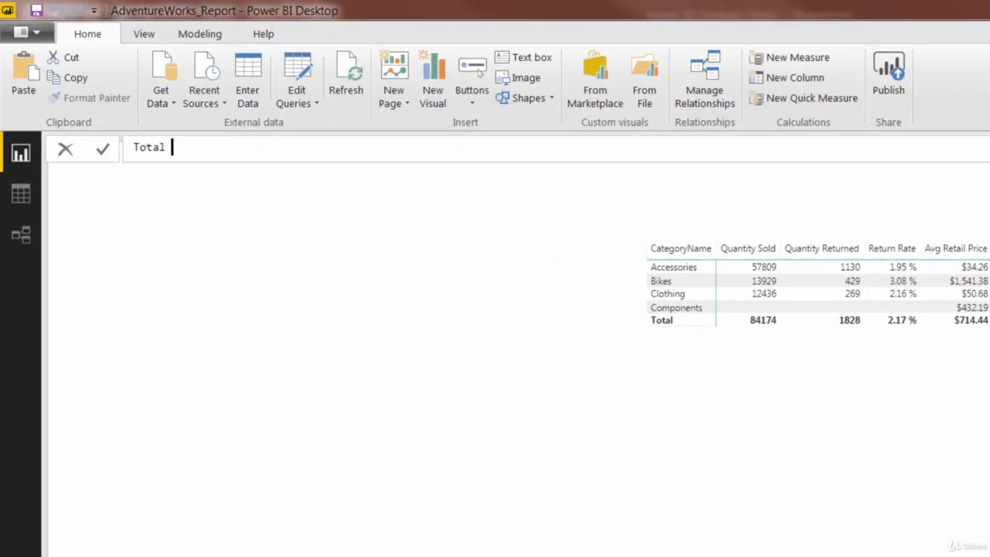
pyautogui.write('Returns = COUNTROWS')
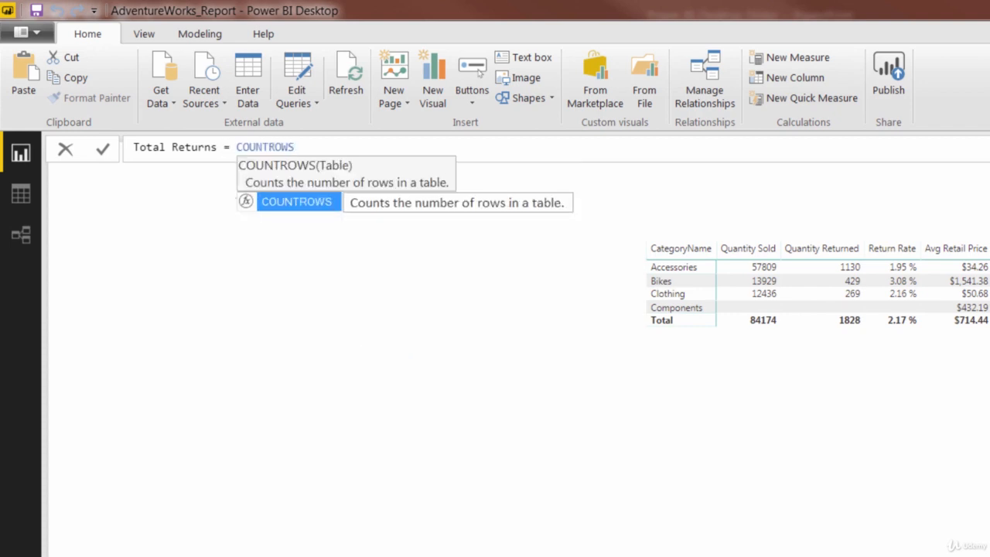
pyautogui.write('(')
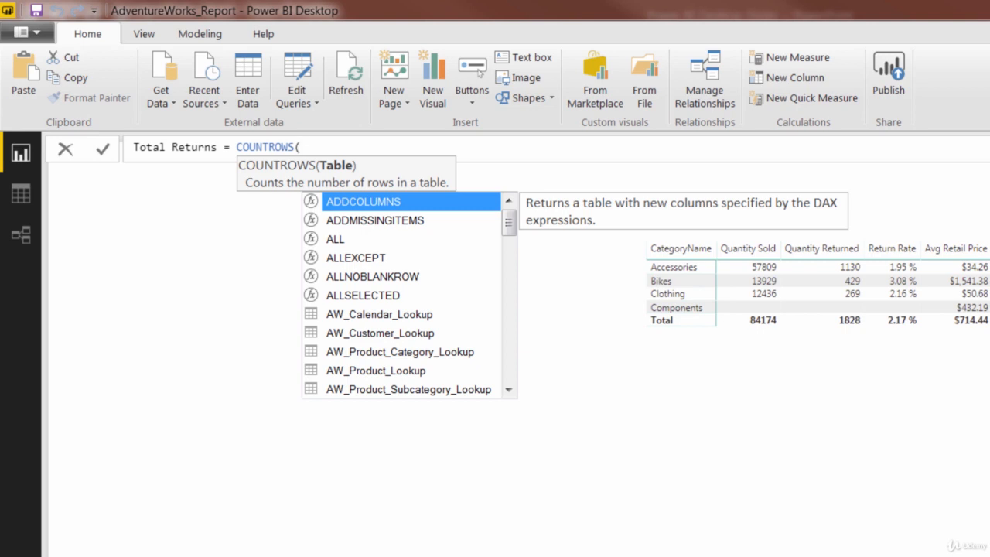
pyautogui.write('return')
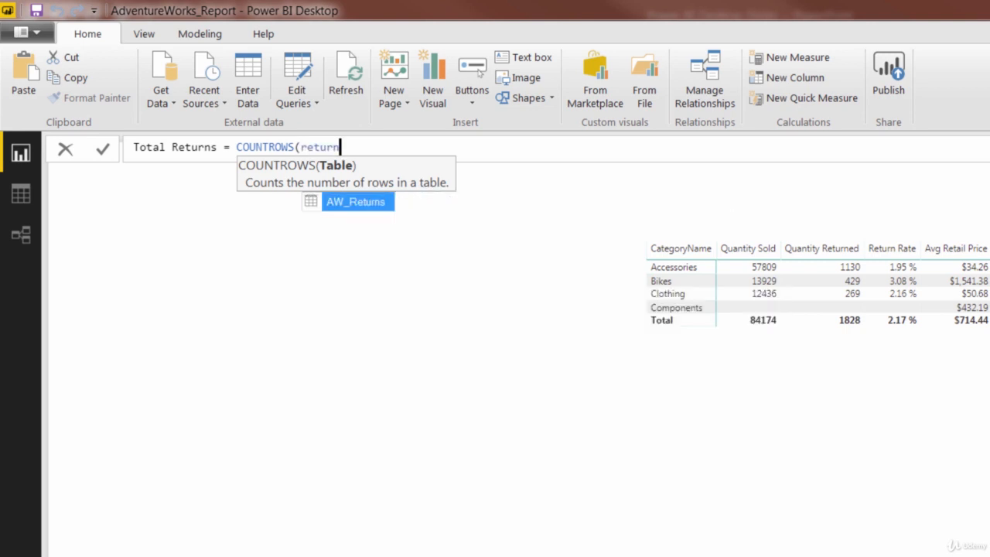
pyautogui.press('Tab')
pyautogui.write(')')
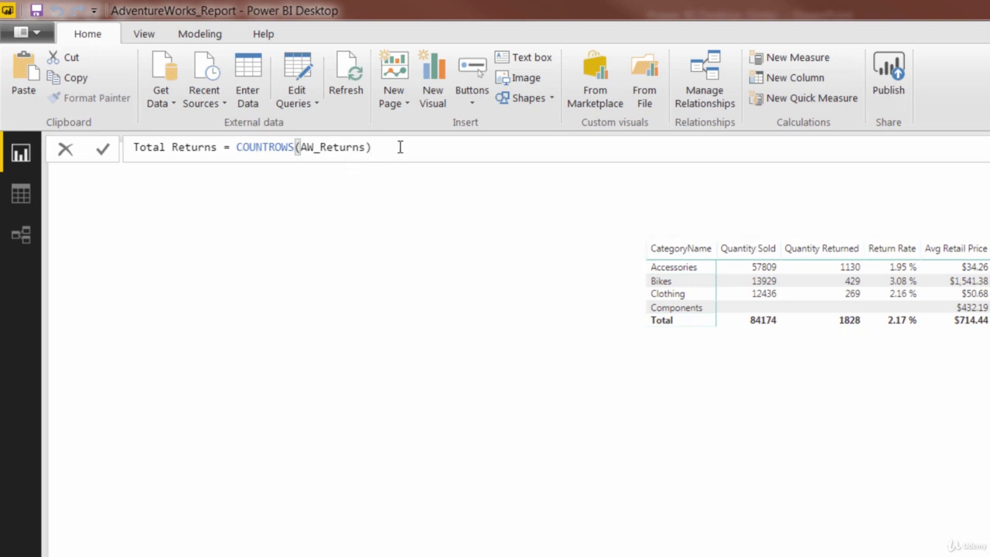
pyautogui.press('Return')
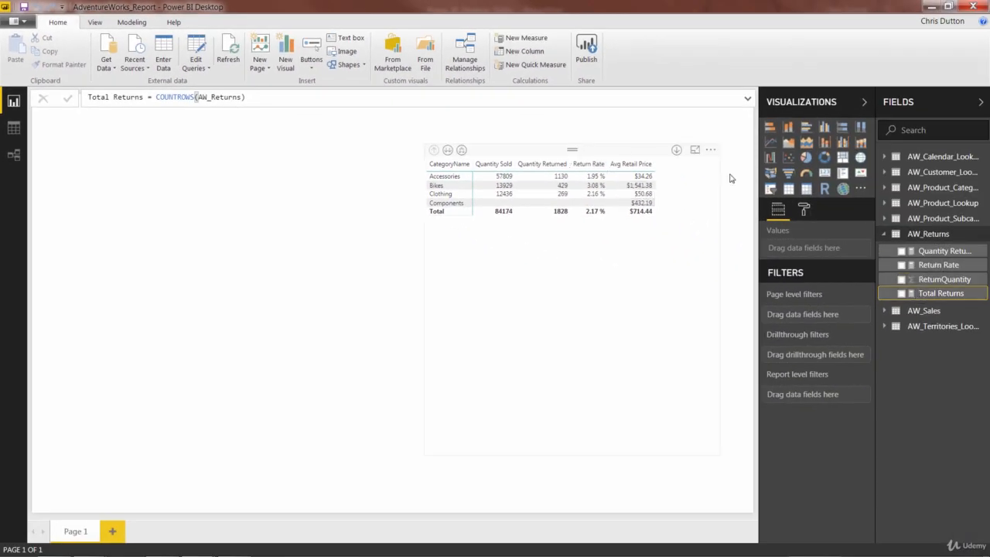
# Step: Add the Total Returns measure to the values of the product category matrix
pyautogui.click(624, 150)
pyautogui.moveTo(940, 293); pyautogui.dragTo(831, 417)
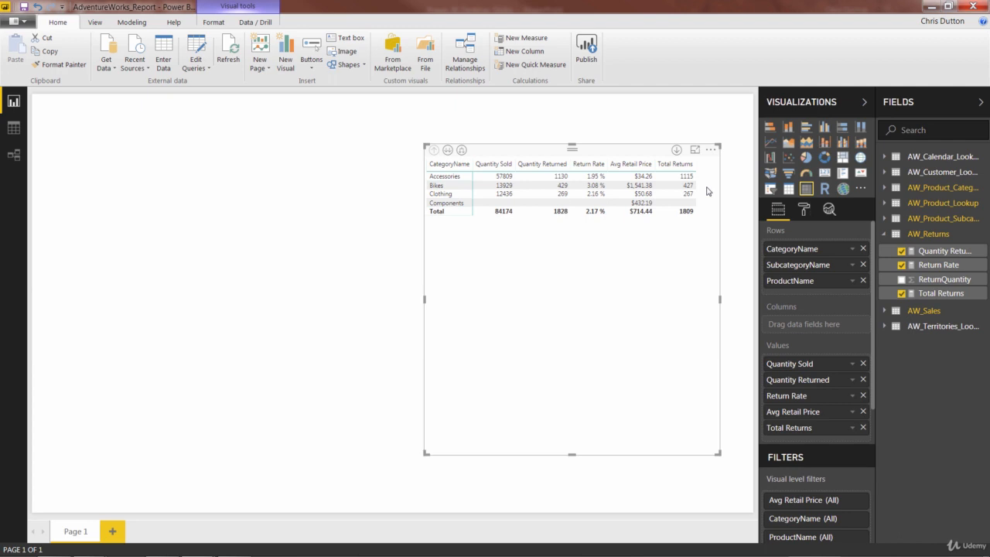
# Step: Examine the rows and ReturnQuantity values of the AW_Returns table in the data view, and return to the report
pyautogui.click(17, 130)
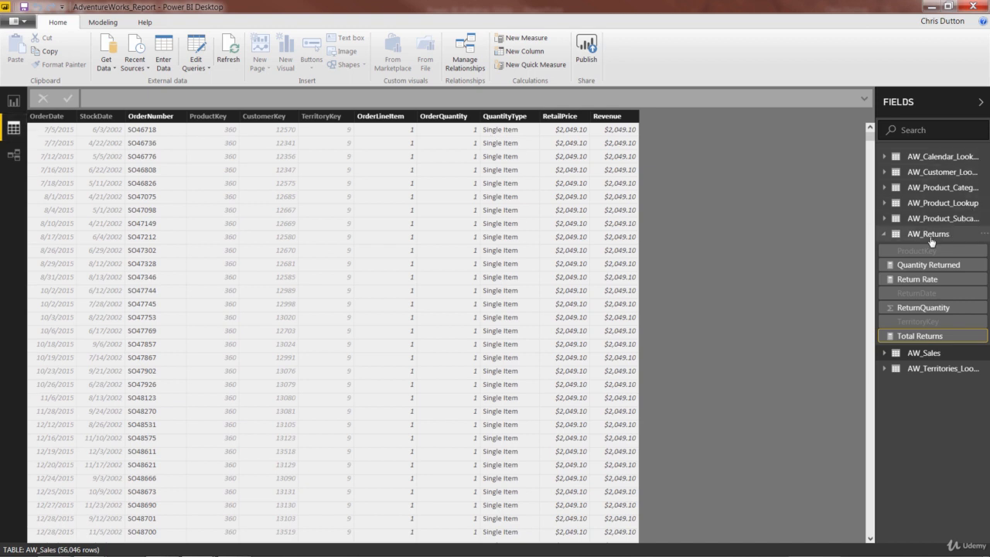
pyautogui.click(929, 234)
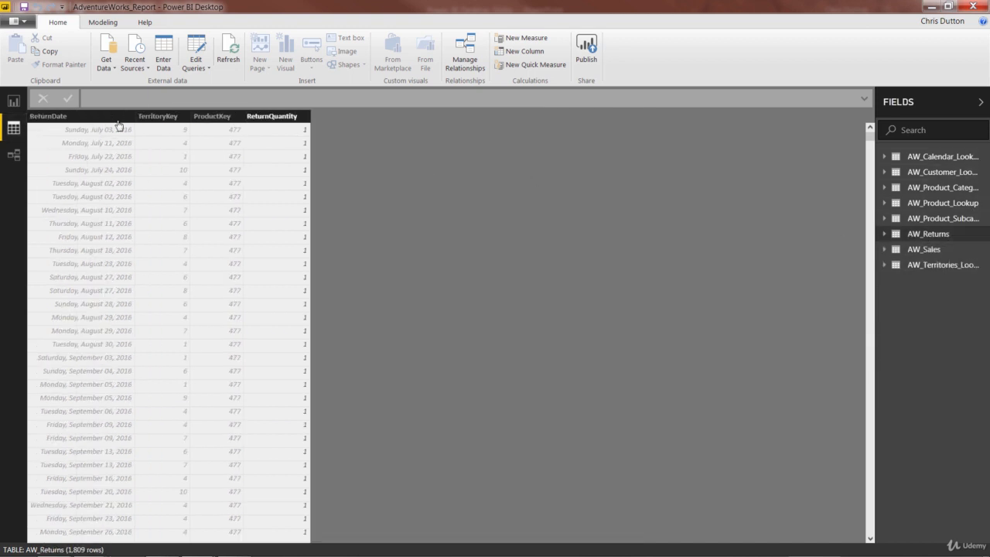
pyautogui.scroll(-9, 115, 163)
pyautogui.scroll(-10, 116, 172)
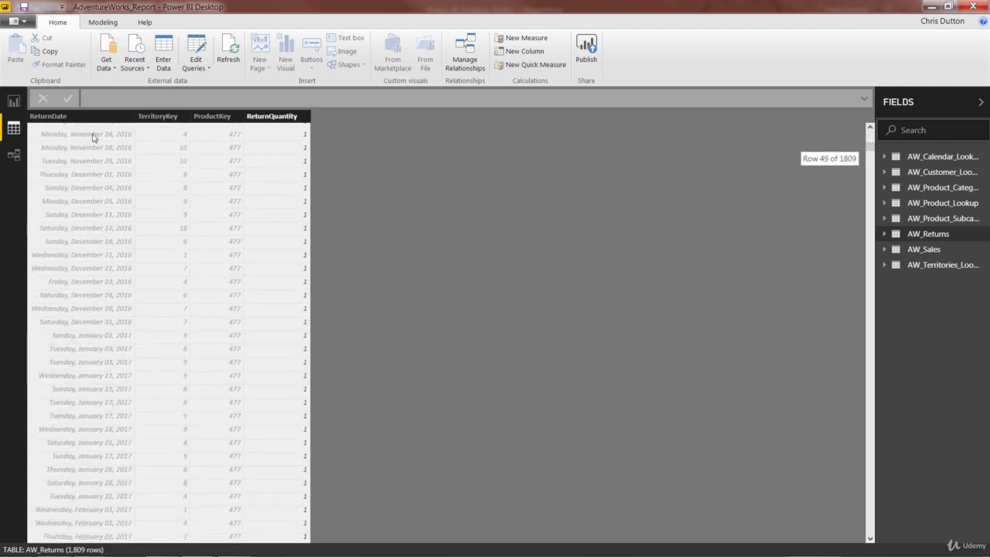
pyautogui.scroll(-6, 181, 255)
pyautogui.scroll(-12, 221, 300)
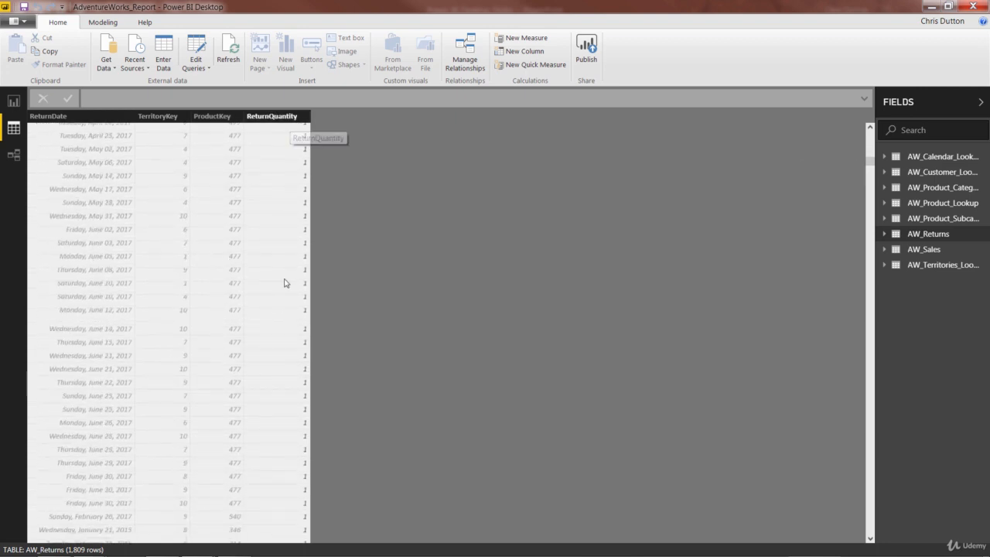
pyautogui.scroll(-10, 283, 282)
pyautogui.scroll(-20, 284, 284)
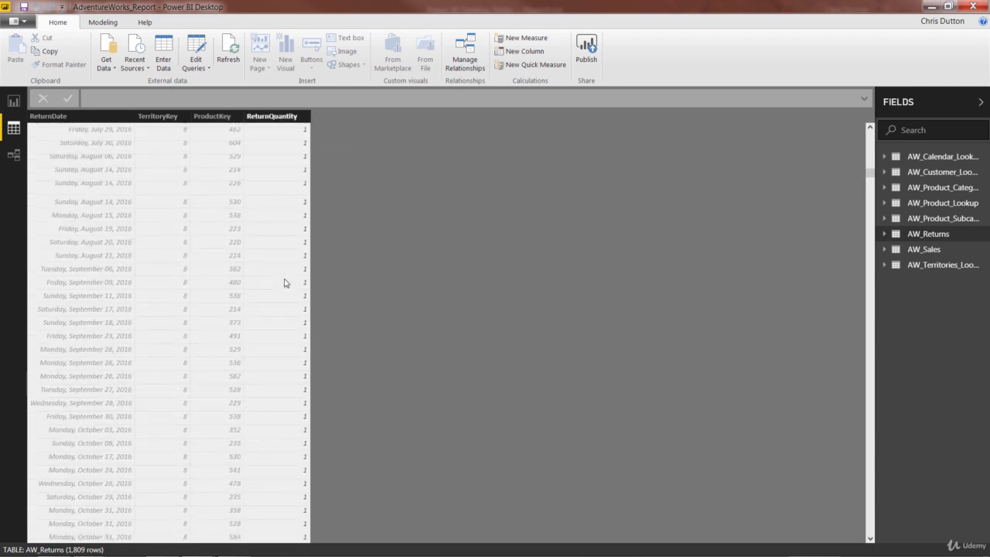
pyautogui.scroll(20, 284, 283)
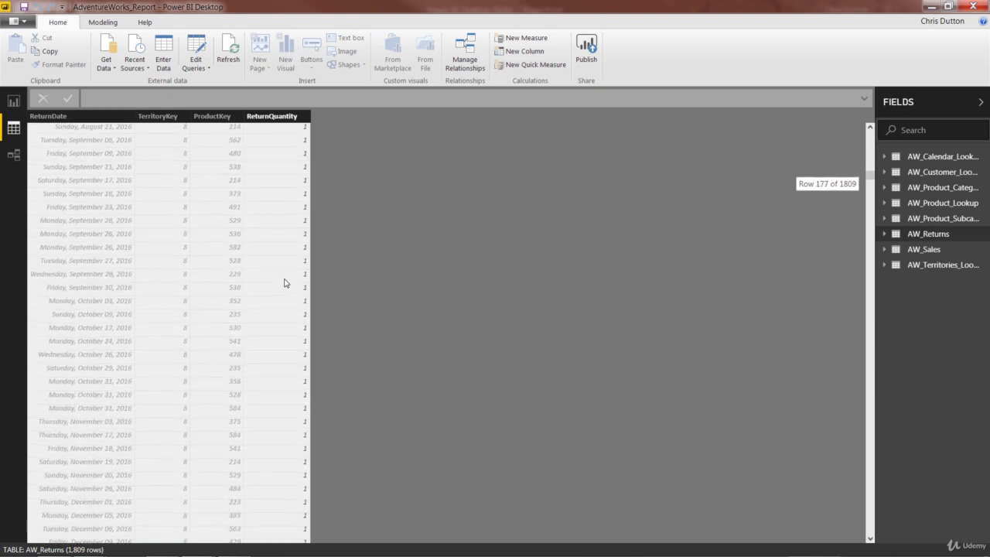
pyautogui.scroll(20, 284, 283)
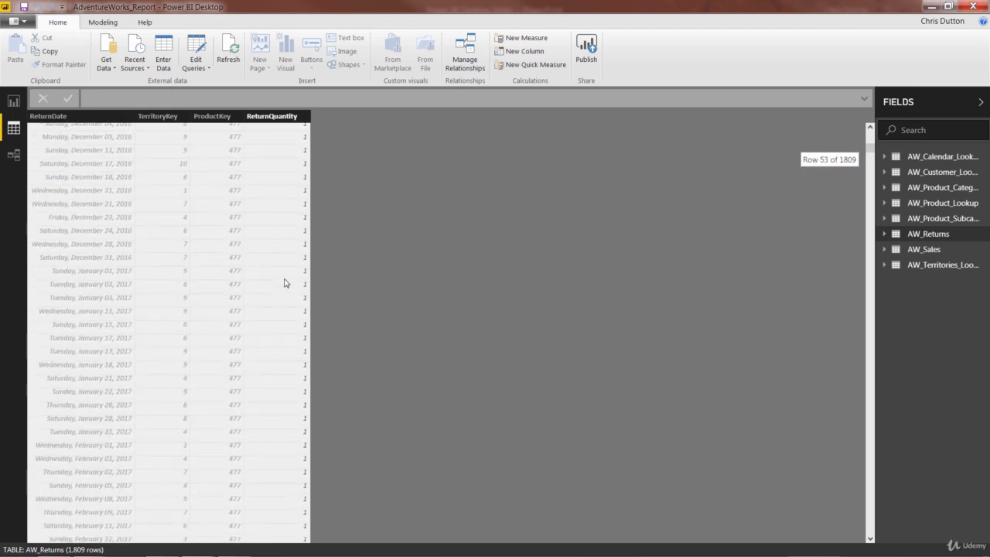
pyautogui.scroll(6, 219, 189)
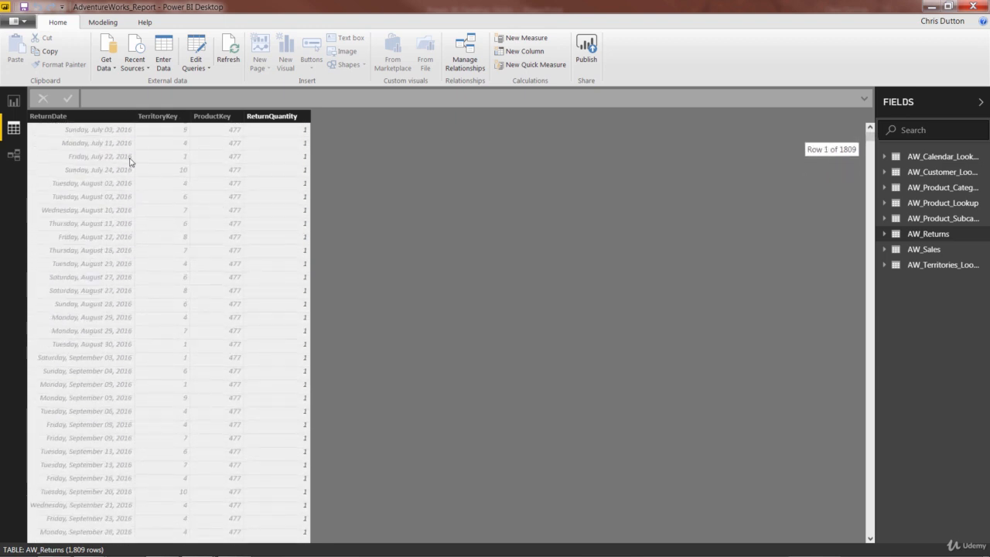
pyautogui.click(12, 104)
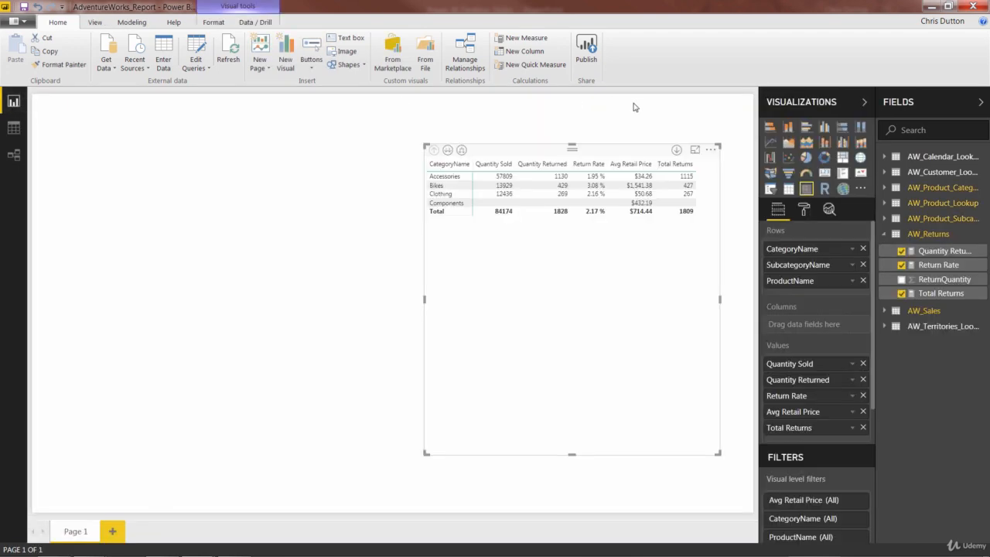
# Step: Replace the expression of the Total Returns measure with the start of a COUNT function
pyautogui.click(945, 296)
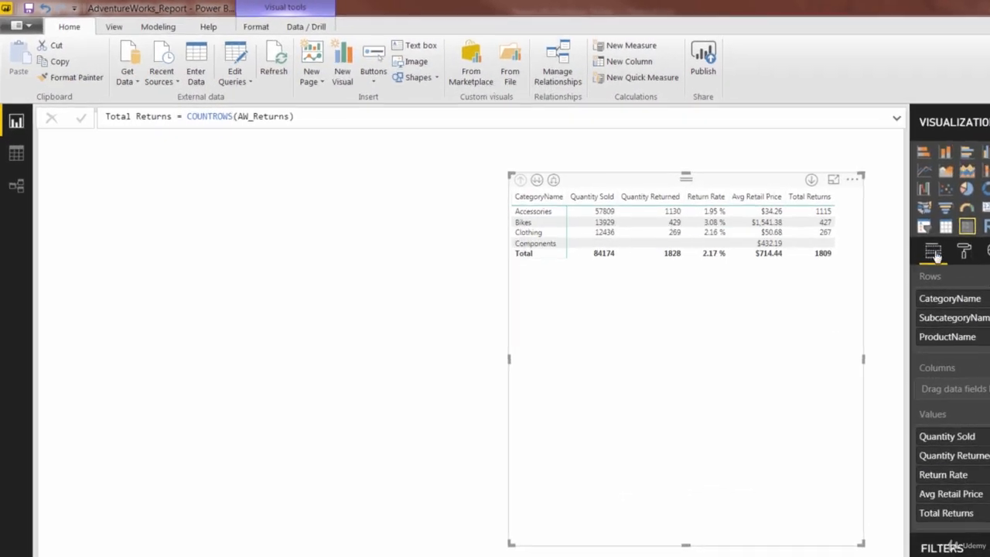
pyautogui.click(354, 133)
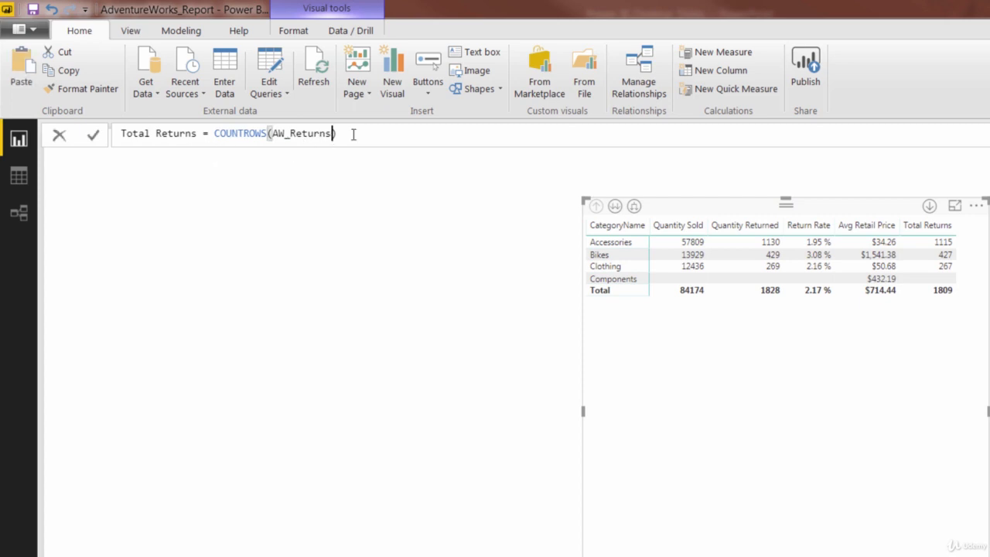
pyautogui.press('BackSpace')
pyautogui.press('BackSpace')
pyautogui.press('BackSpace')
pyautogui.press('BackSpace')
pyautogui.press('BackSpace')
pyautogui.press('BackSpace')
pyautogui.press('BackSpace')
pyautogui.press('BackSpace')
pyautogui.press('BackSpace')
pyautogui.press('BackSpace')
pyautogui.press('BackSpace')
pyautogui.press('BackSpace')
pyautogui.press('BackSpace')
pyautogui.press('BackSpace')
pyautogui.press('BackSpace')
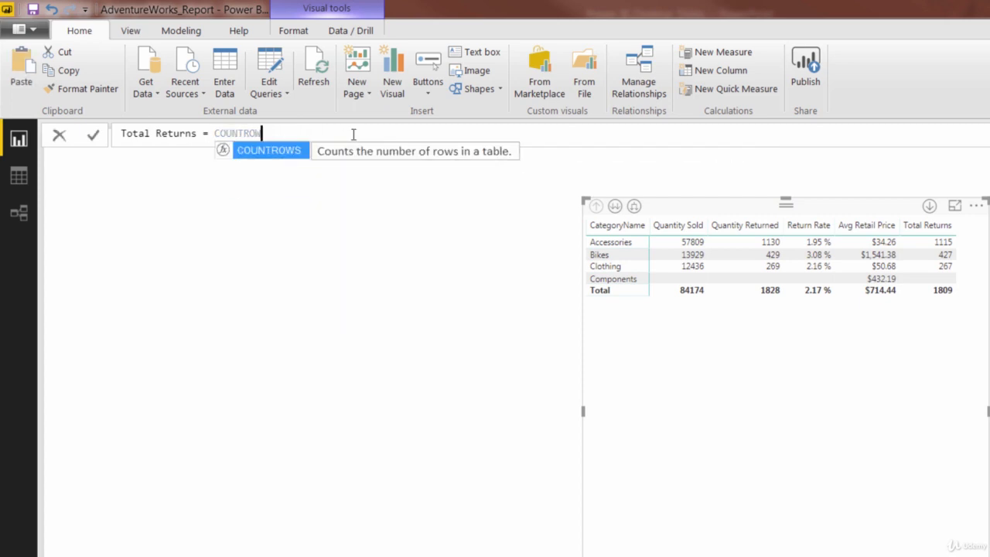
pyautogui.press('BackSpace')
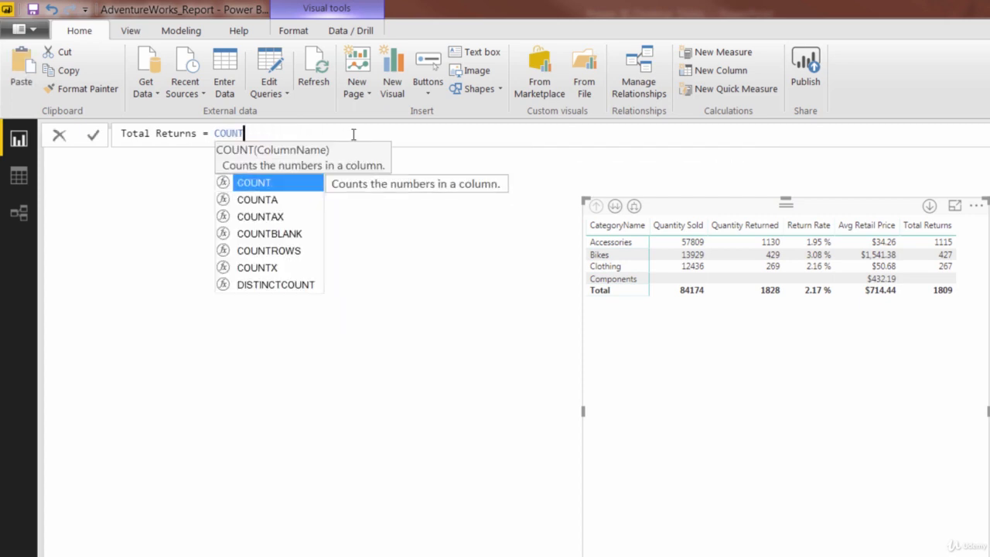
pyautogui.write('(')
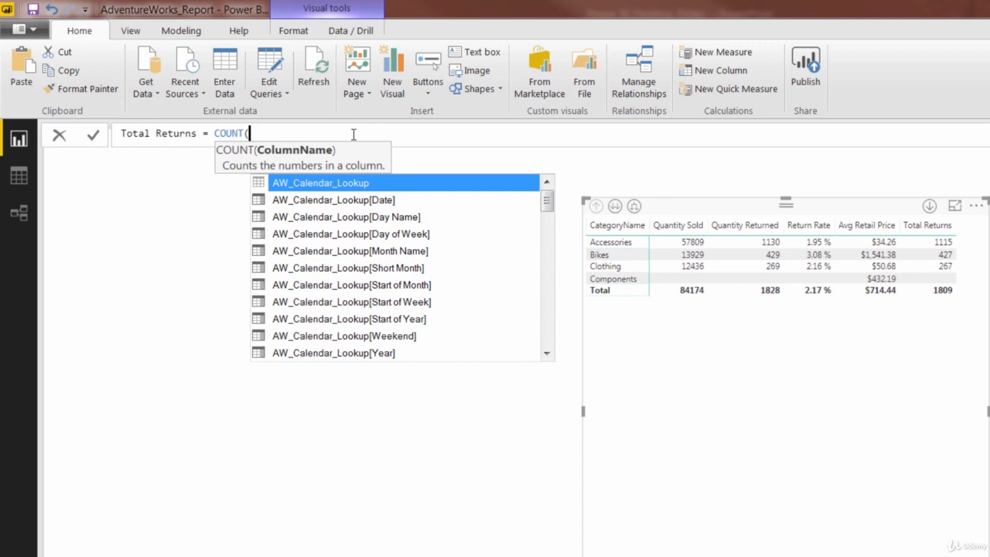
# Step: Complete the COUNT function with the AW_Returns[ReturnQuantity] column as its argument and commit the Total Returns formula
pyautogui.write('return')
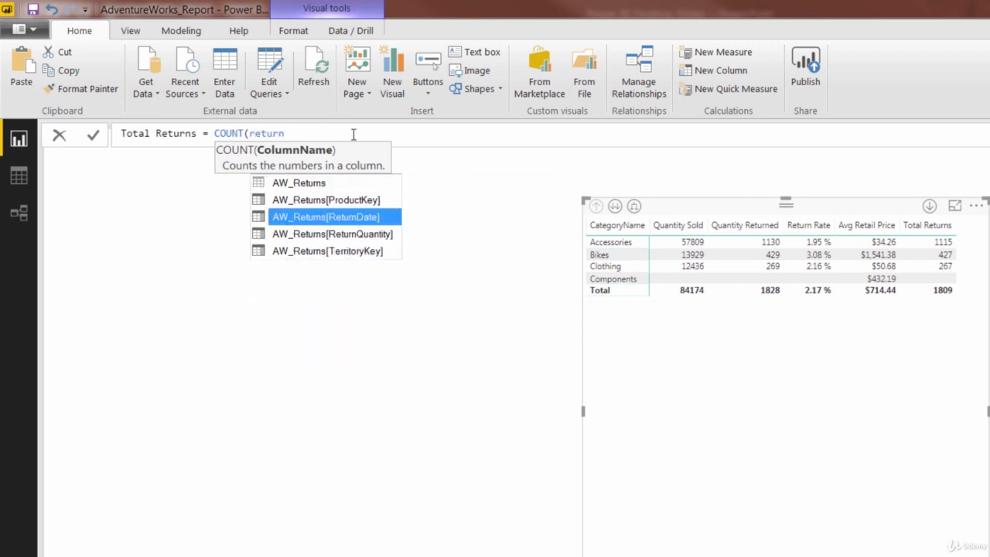
pyautogui.press('Up')
pyautogui.press('Down')
pyautogui.press('Down')
pyautogui.press('Down')
pyautogui.press('Up')
pyautogui.press('Up')
pyautogui.press('Up')
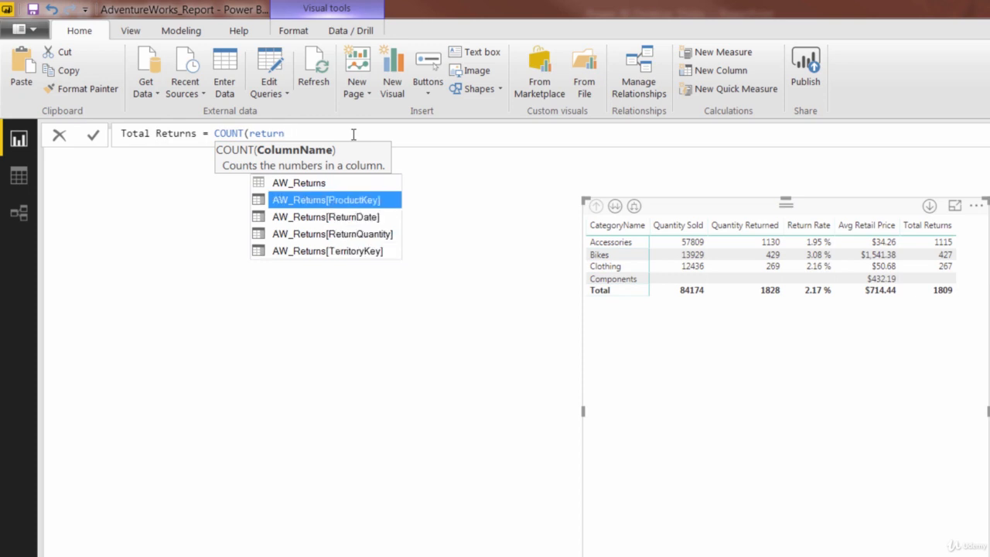
pyautogui.press('Down')
pyautogui.press('Down')
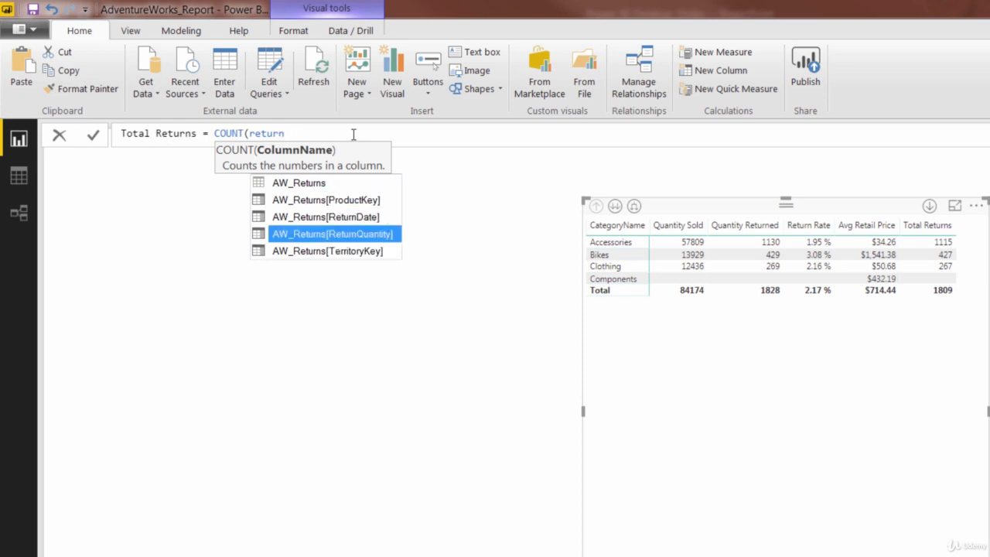
pyautogui.press('Up')
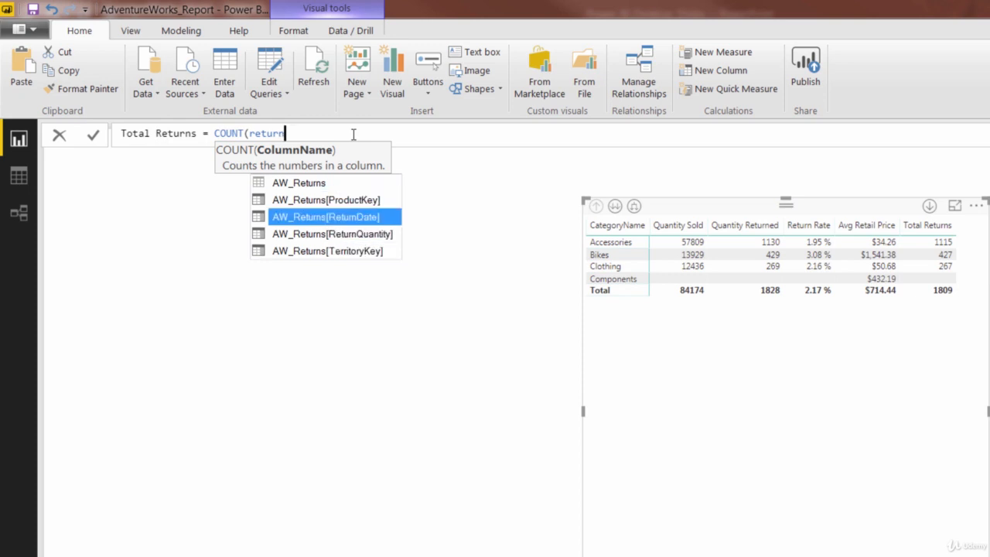
pyautogui.press('Down')
pyautogui.press('Down')
pyautogui.press('Up')
pyautogui.press('Up')
pyautogui.press('Up')
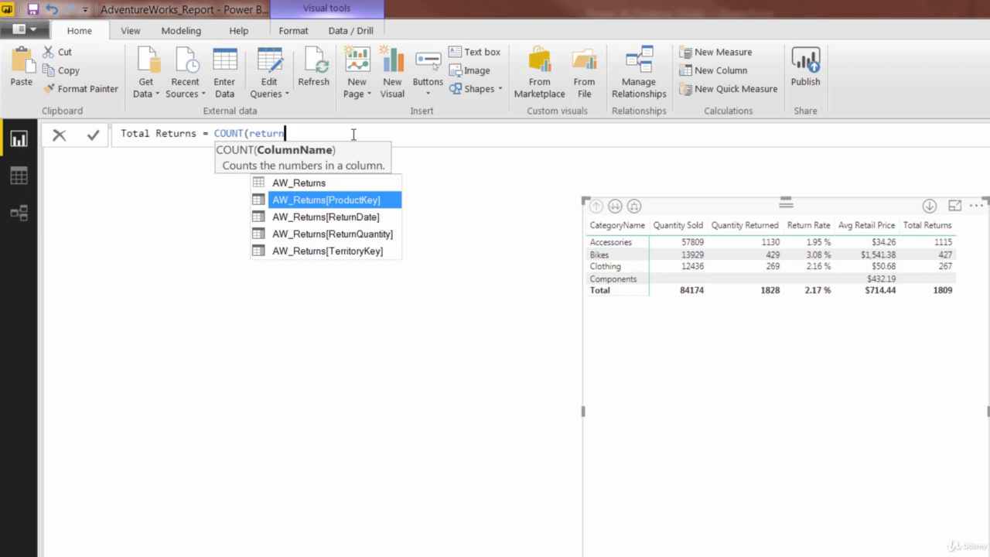
pyautogui.press('Down')
pyautogui.press('Down')
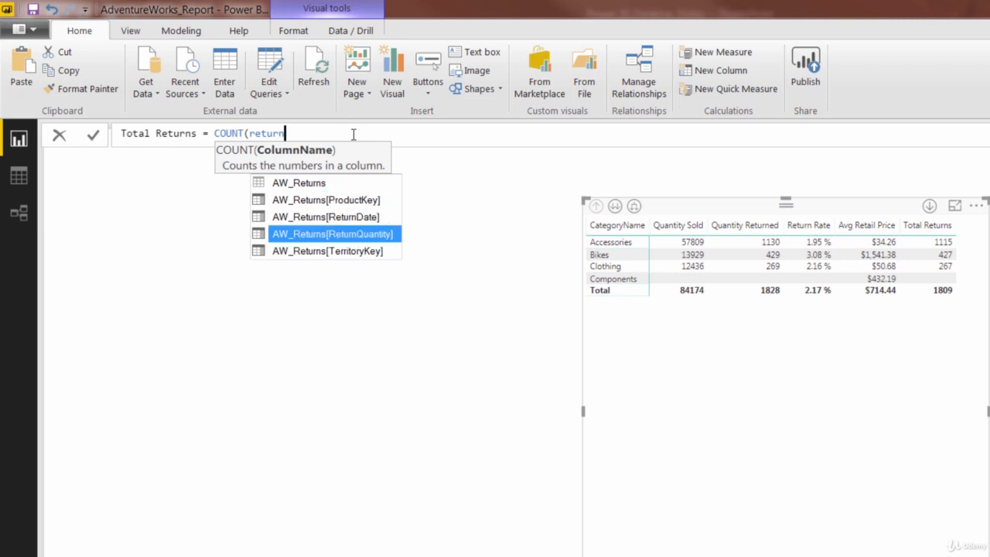
pyautogui.press('Tab')
pyautogui.write(')')
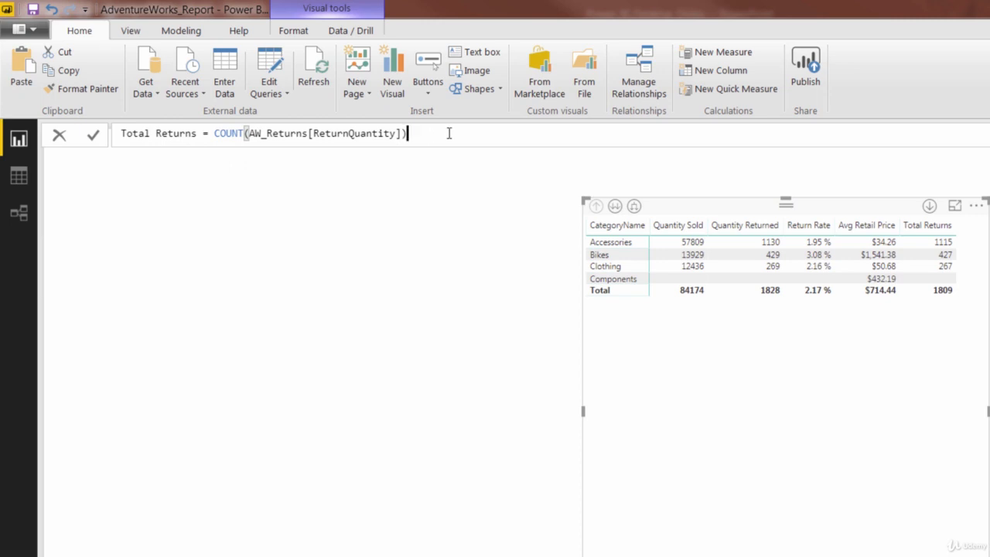
pyautogui.press('Return')
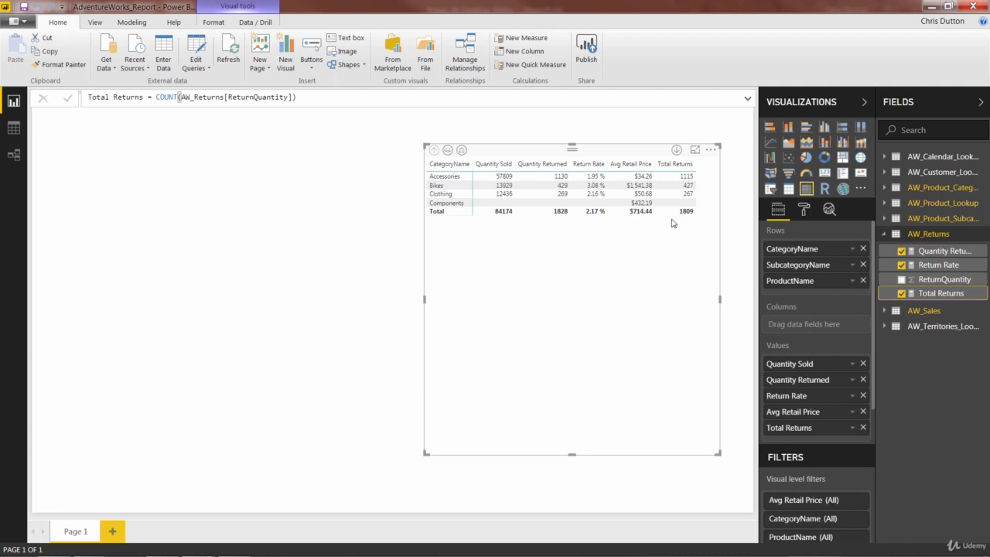
# Step: Change the function in the Total Returns formula from COUNT to COUNTA, keeping the ReturnQuantity argument, and commit the measure
pyautogui.click(309, 98)
pyautogui.click(178, 97)
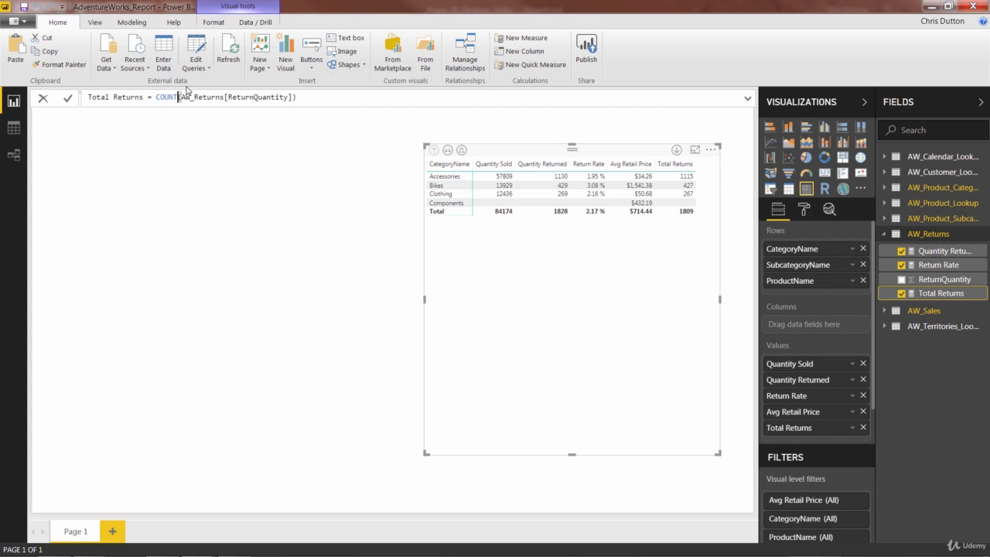
pyautogui.write('A')
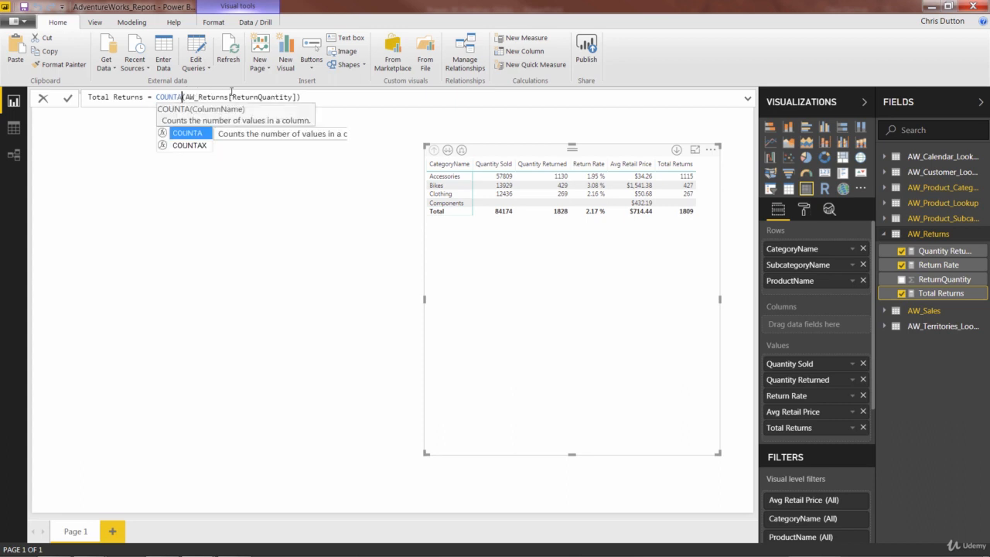
pyautogui.click(231, 93)
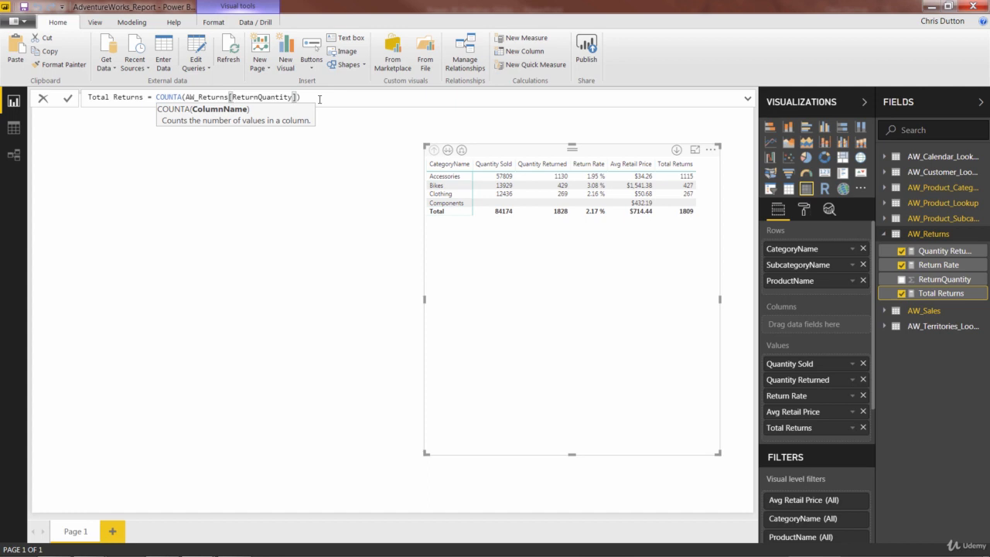
pyautogui.click(320, 99)
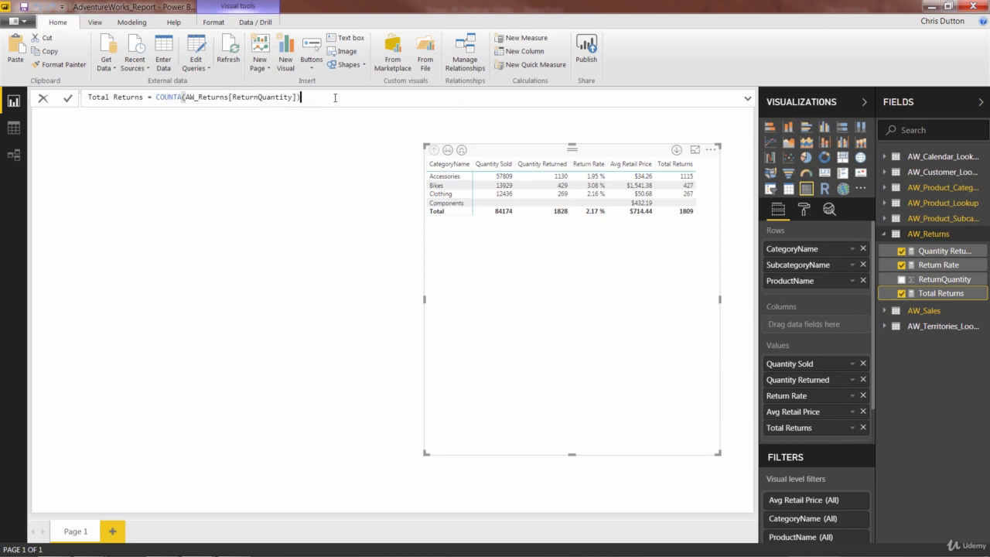
pyautogui.press('Return')
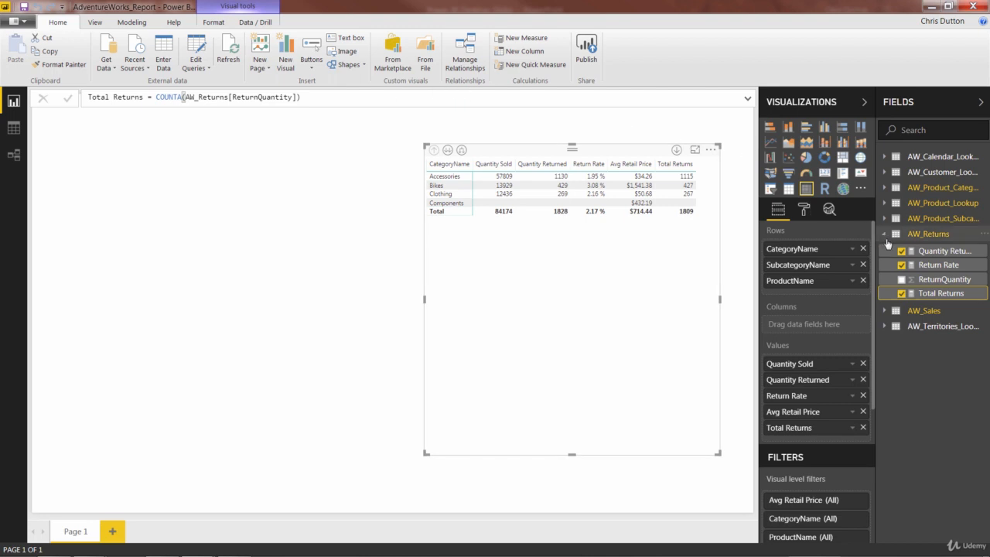
# Step: Examine the columns and order numbers of the AW_Sales table in the data view, and return to the report
pyautogui.click(922, 313)
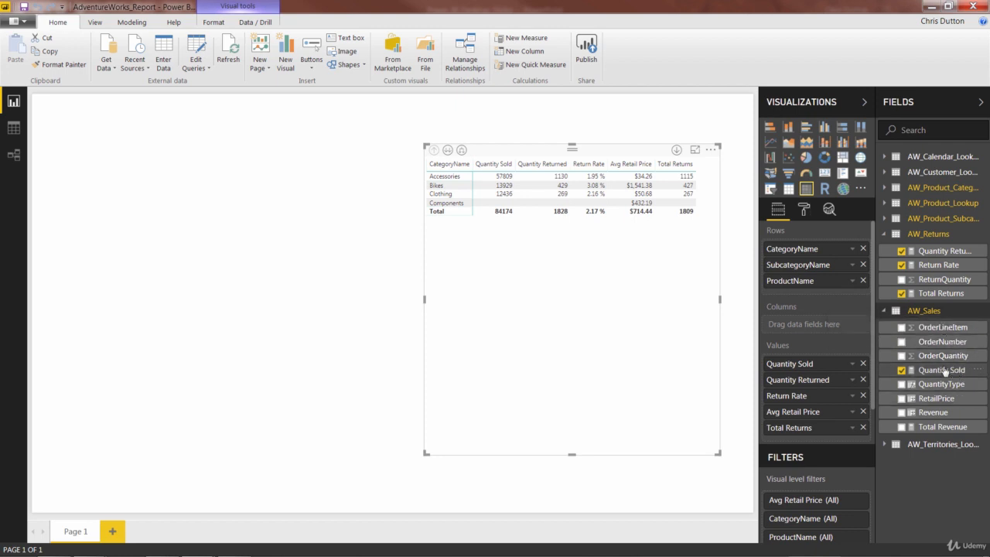
pyautogui.click(13, 129)
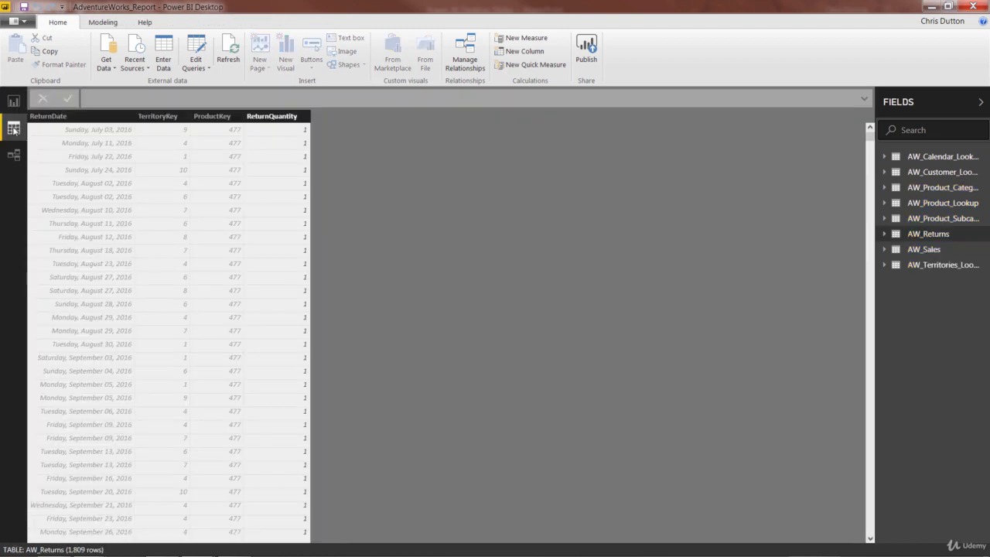
pyautogui.click(930, 250)
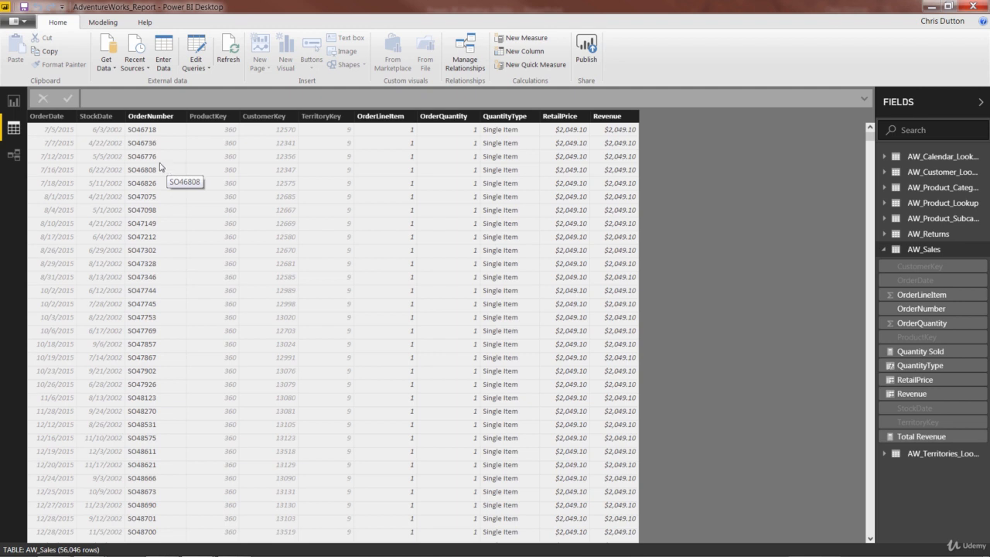
pyautogui.click(13, 101)
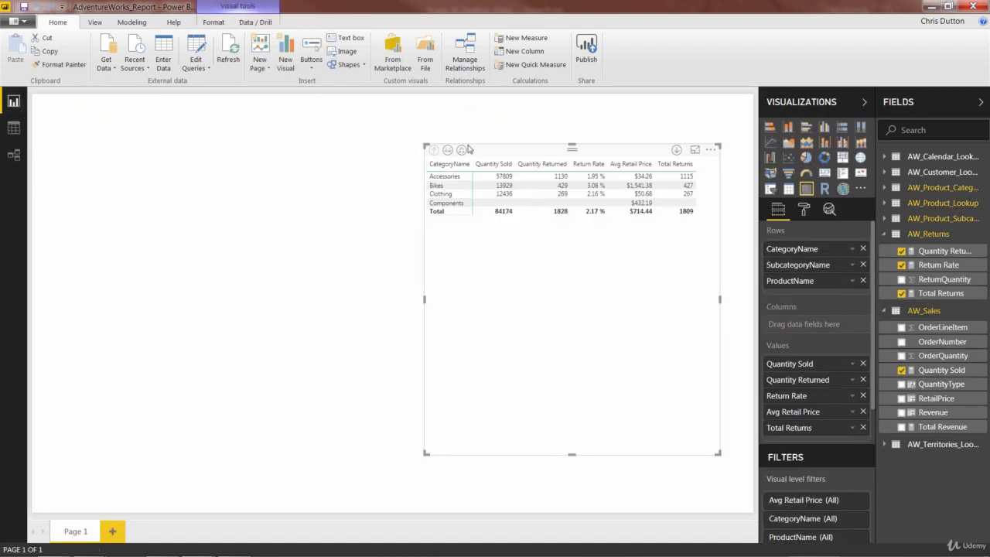
# Step: Create a new measure in the AW_Sales table and name it Total Orders
pyautogui.rightClick(920, 313)
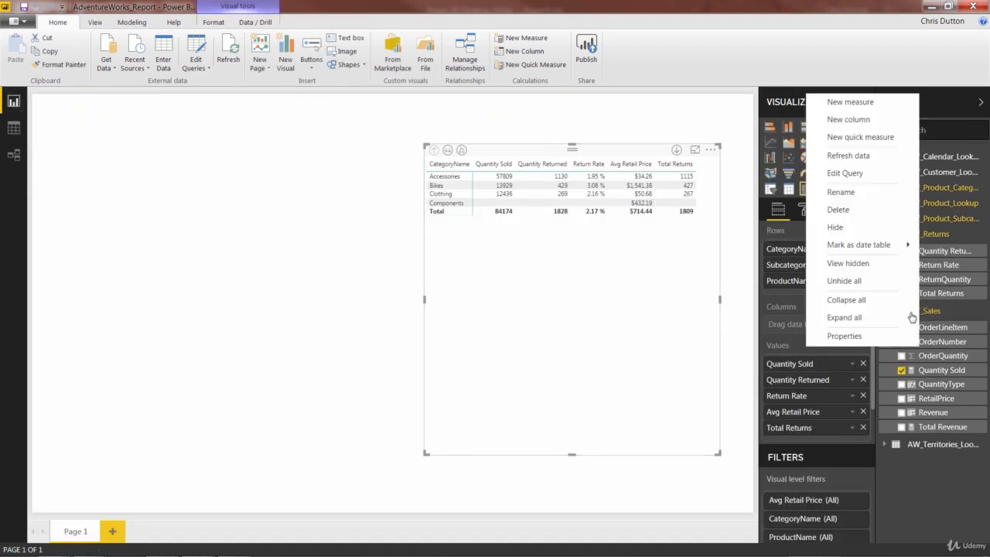
pyautogui.click(837, 107)
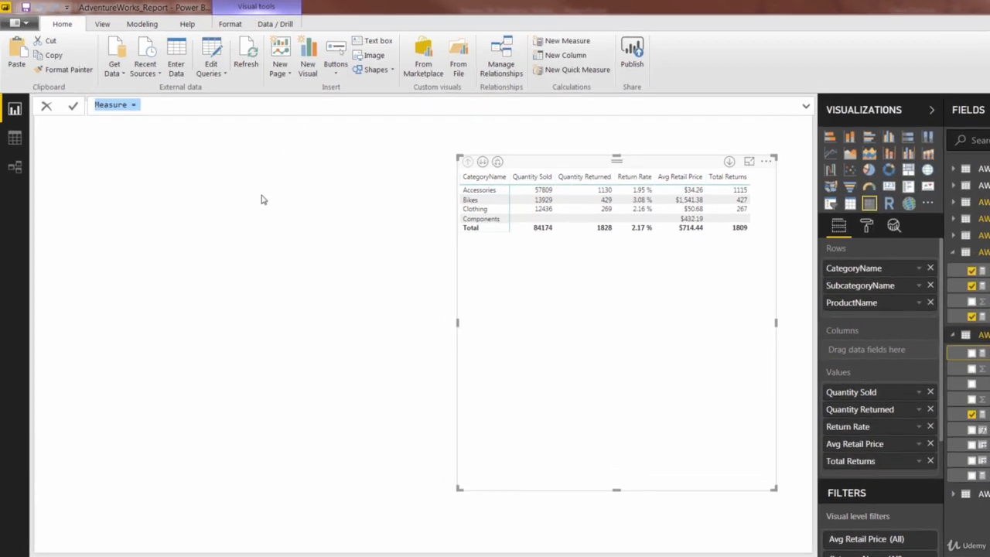
pyautogui.write('Total Order')
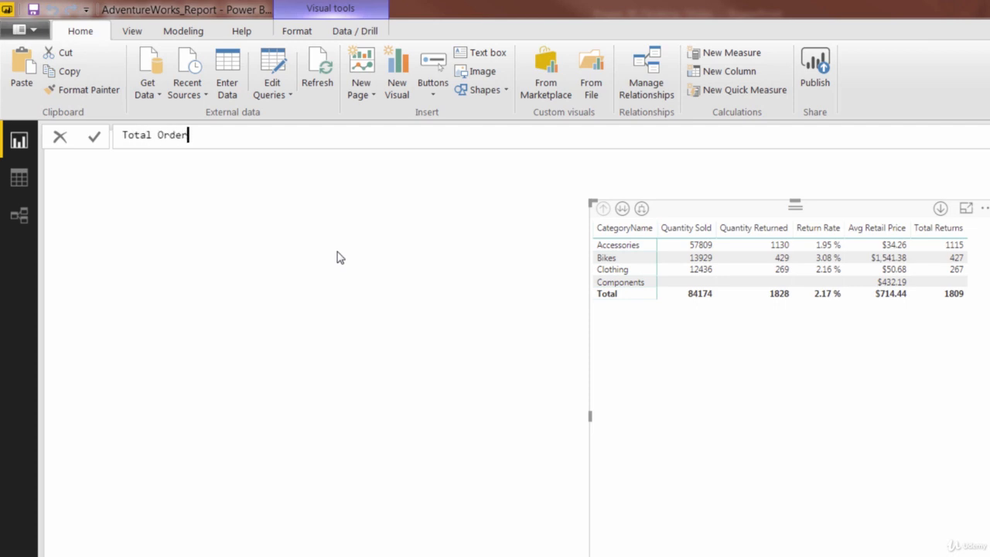
pyautogui.write('s = DISTINC')
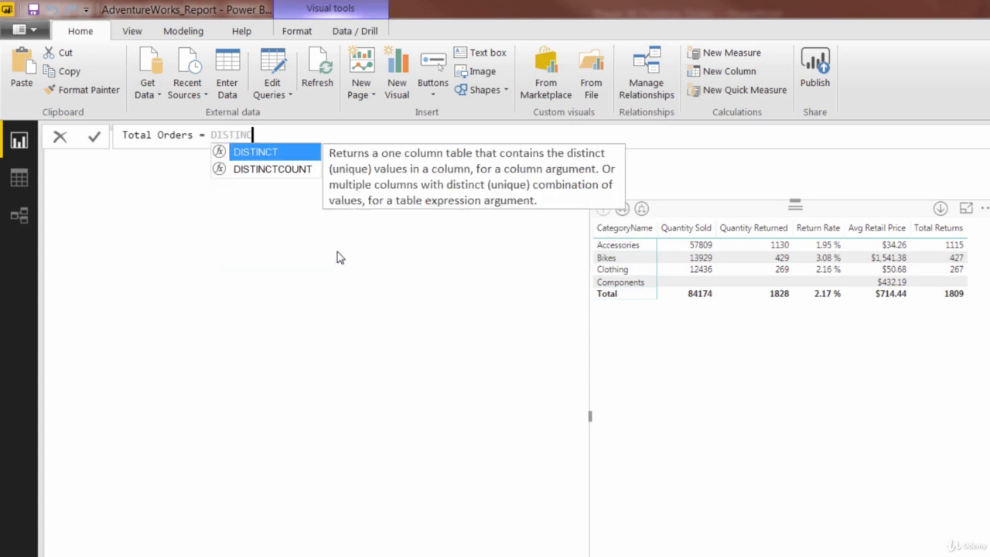
pyautogui.write('TCOUNT(order')
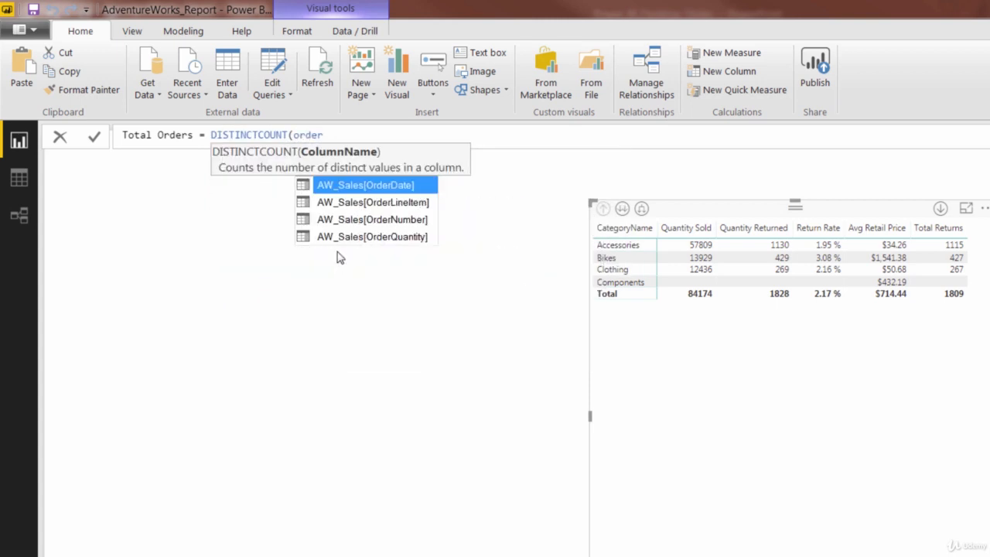
# Step: Define Total Orders as DISTINCTCOUNT(AW_Sales[OrderNumber]) and commit the formula
pyautogui.press('Down')
pyautogui.press('Down')
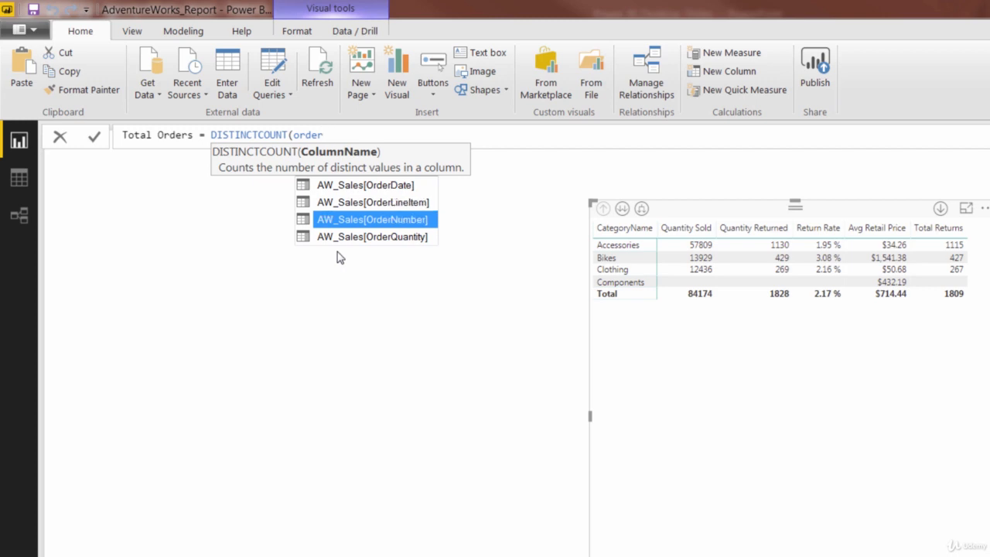
pyautogui.press('Tab')
pyautogui.write(')')
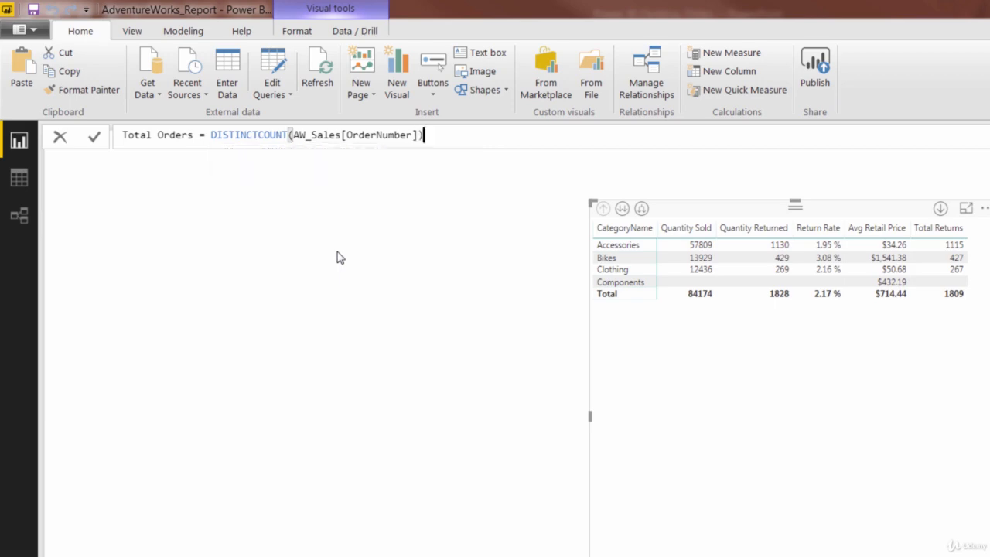
pyautogui.press('Return')
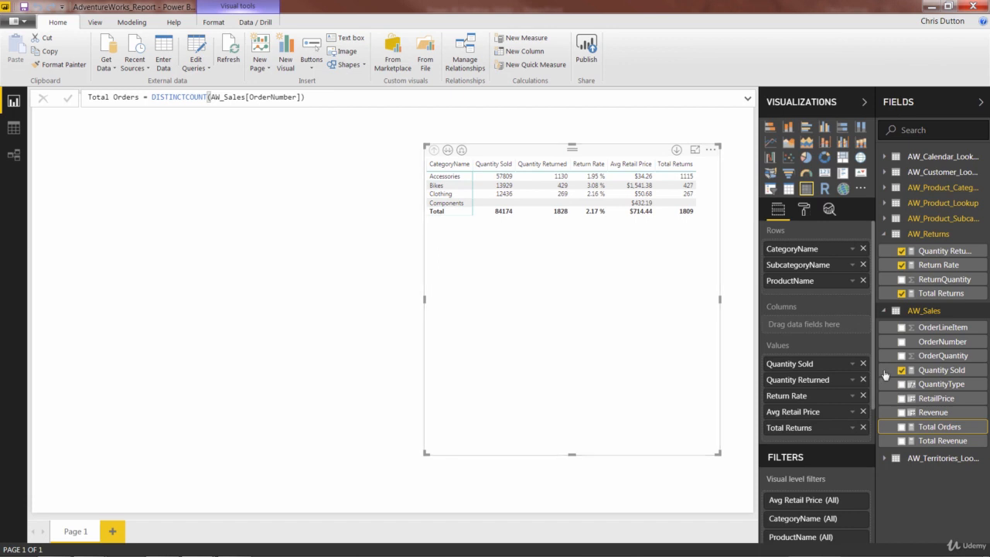
# Step: Add Total Orders to the matrix values directly after Quantity Sold, and shift and widen the matrix to fit all its columns
pyautogui.moveTo(927, 428); pyautogui.dragTo(818, 378)
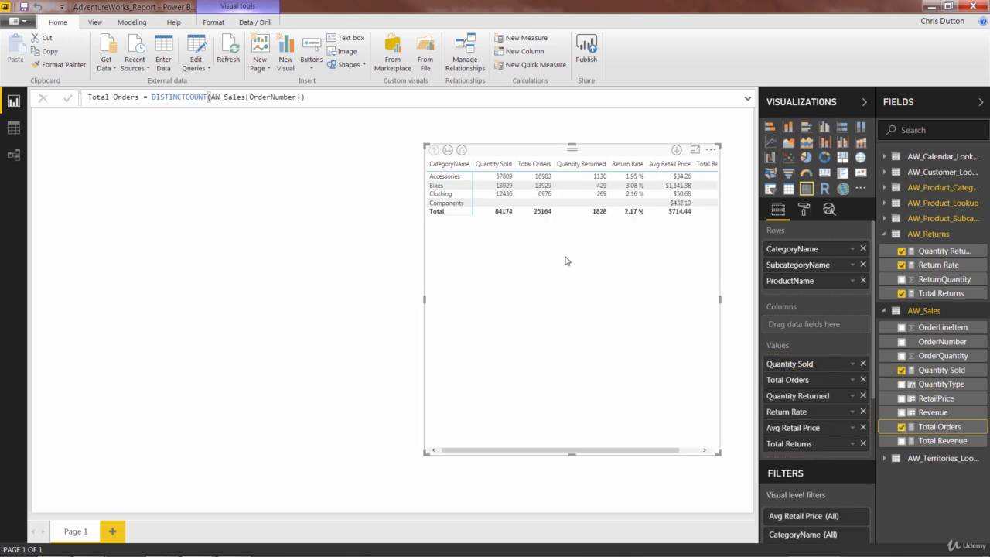
pyautogui.moveTo(531, 160); pyautogui.dragTo(491, 163)
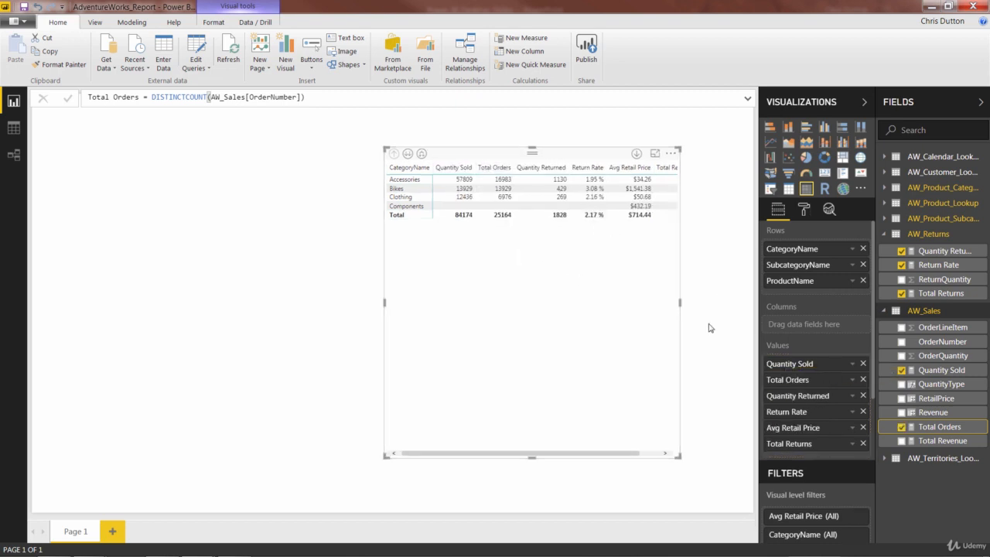
pyautogui.moveTo(680, 302); pyautogui.dragTo(708, 307)
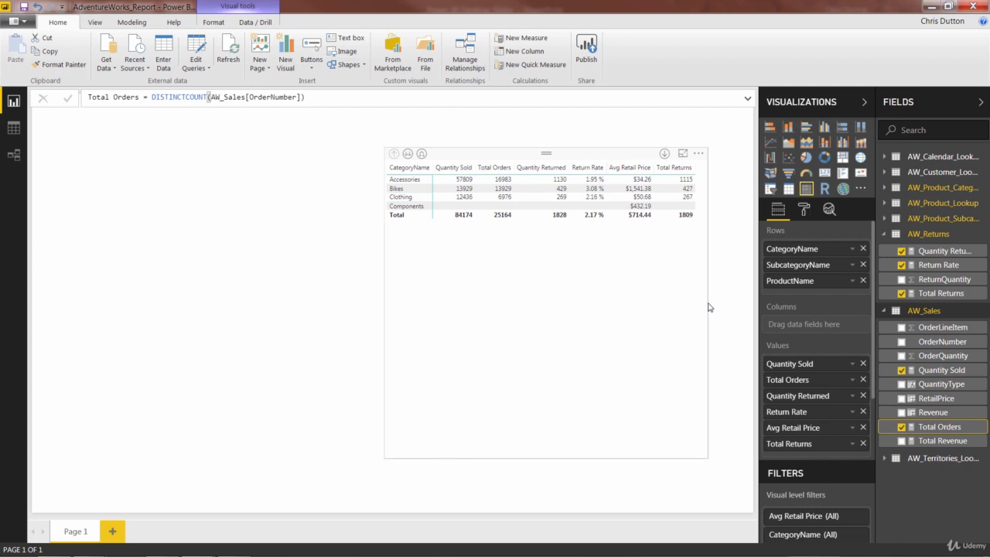
pyautogui.moveTo(541, 167); pyautogui.dragTo(667, 172)
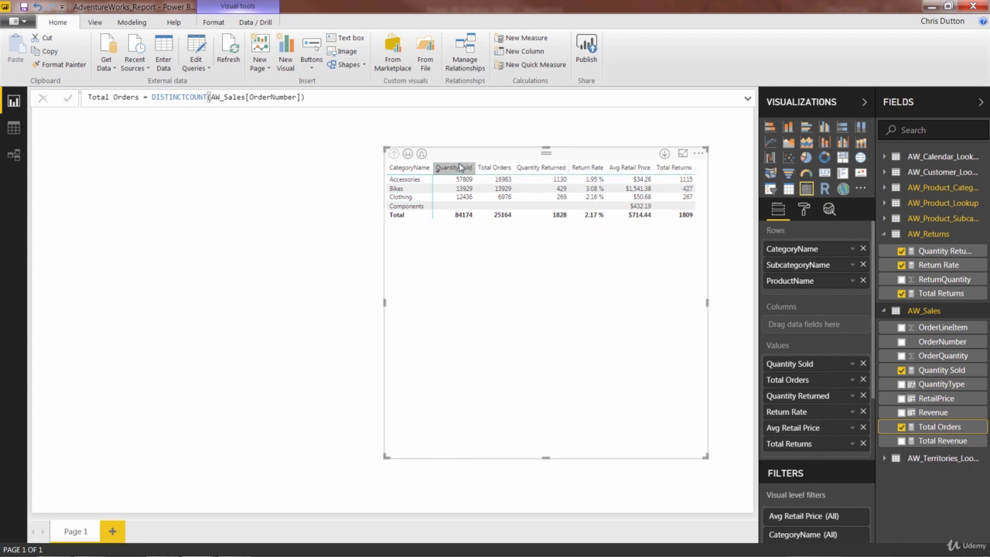